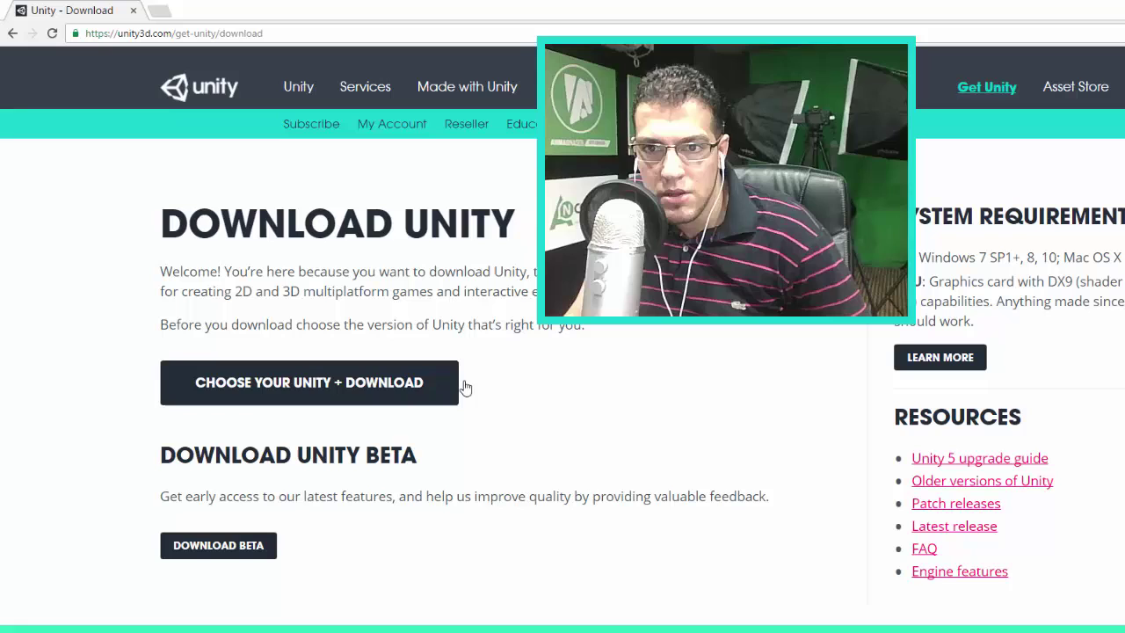
Open the Unity download archive in a new tab and load the Unity store pricing plans page.
right_click(1004, 483)
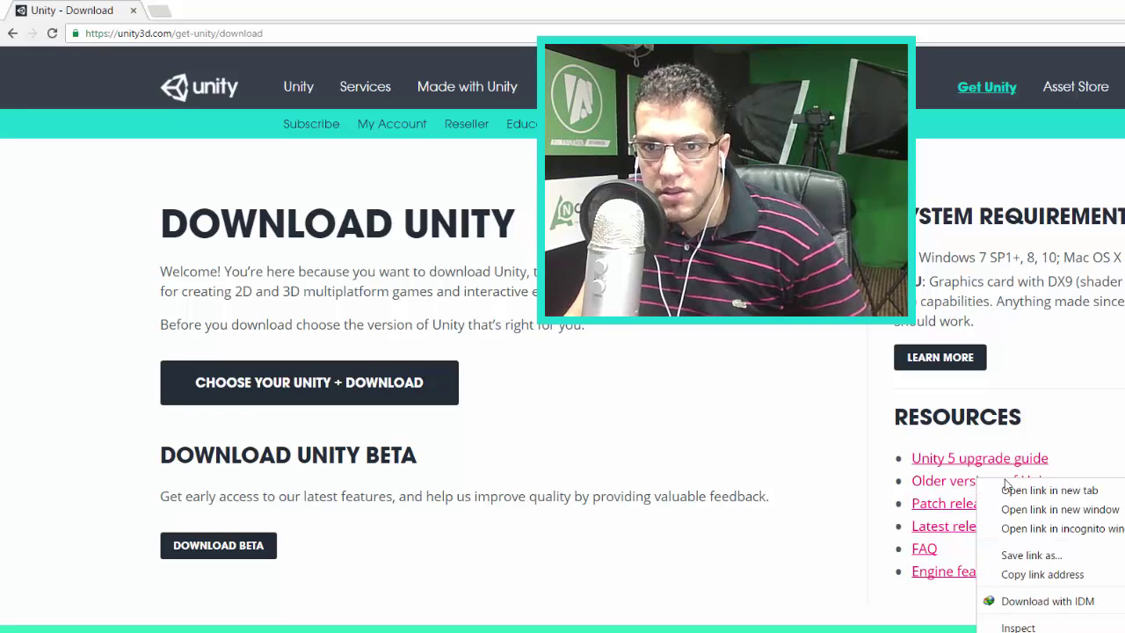
click(1008, 488)
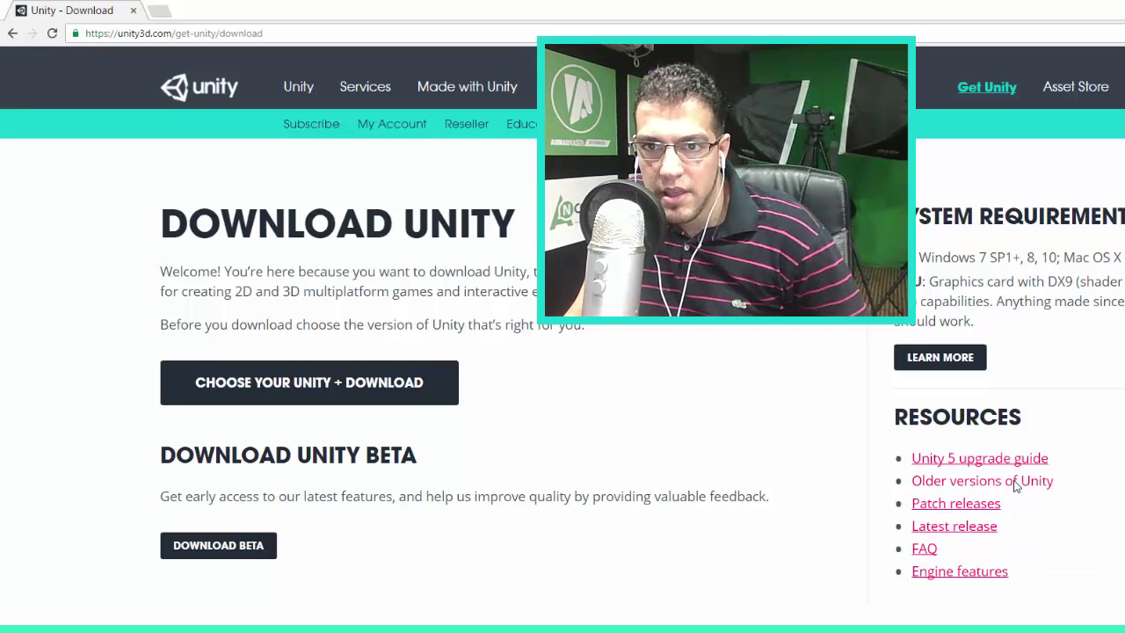
click(301, 396)
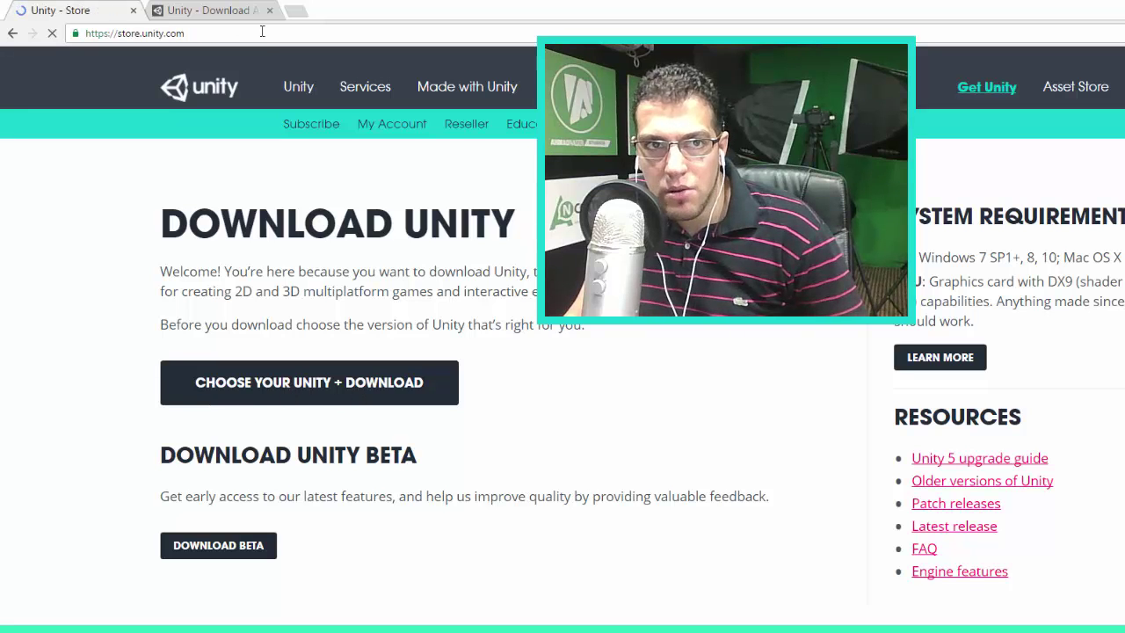
click(195, 9)
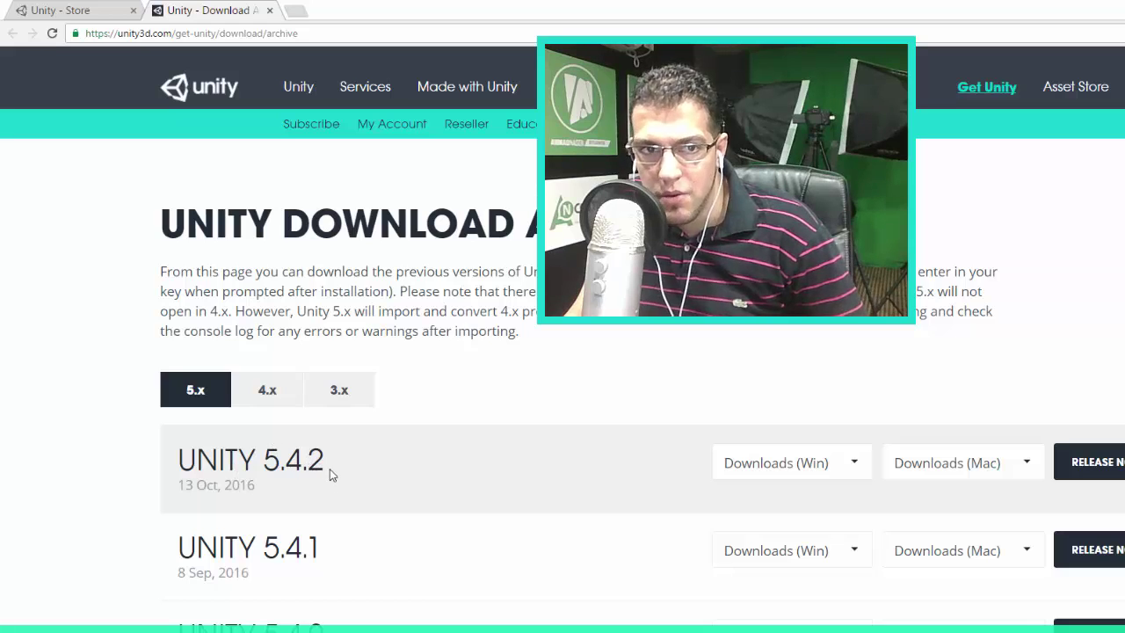
click(86, 9)
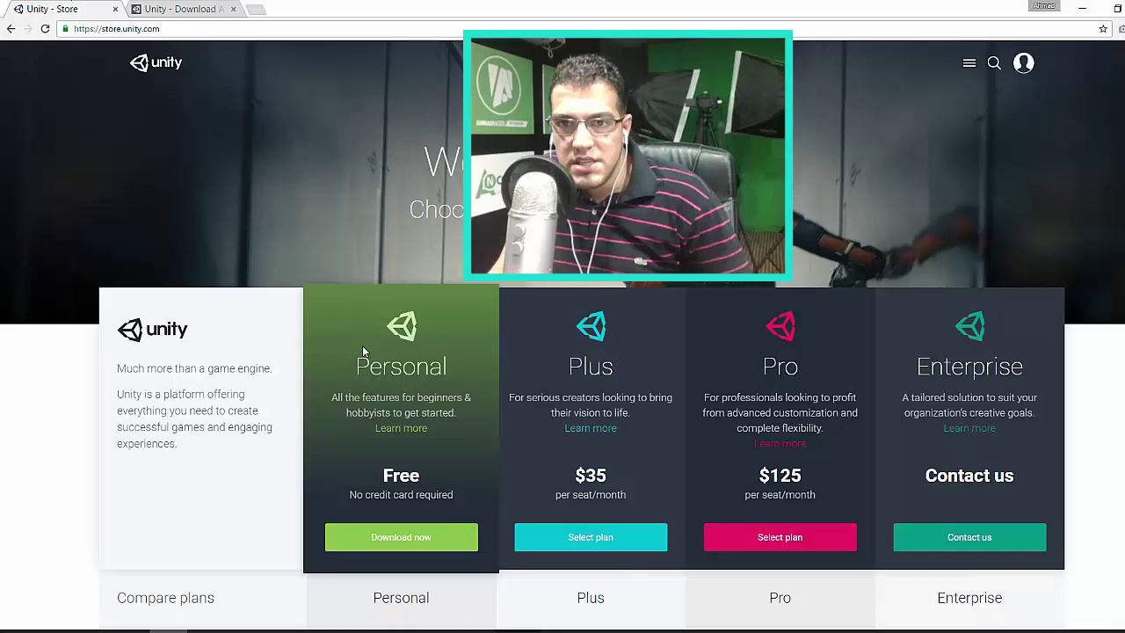
Choose Download now under the free Personal plan on the pricing page.
scroll(362, 346, down, 1)
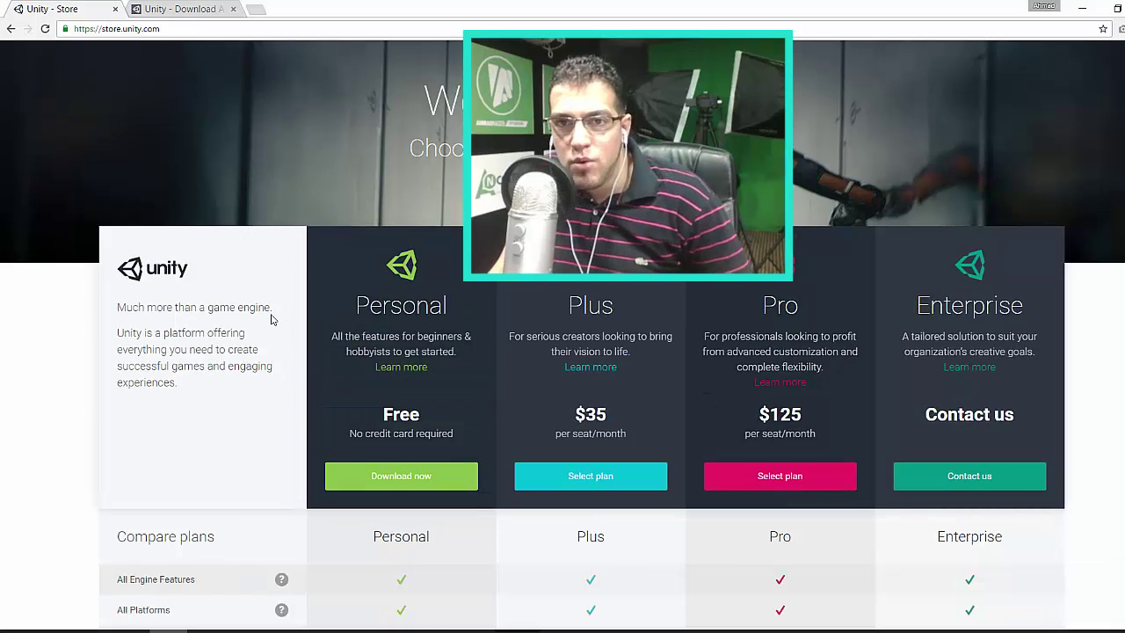
scroll(270, 319, down, 1)
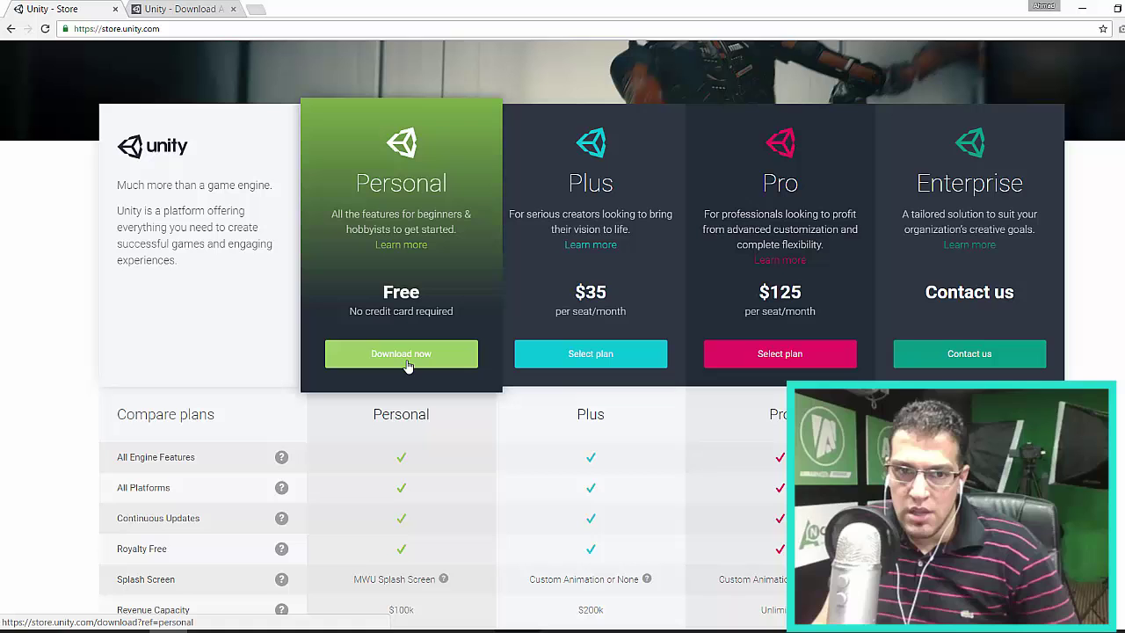
click(406, 355)
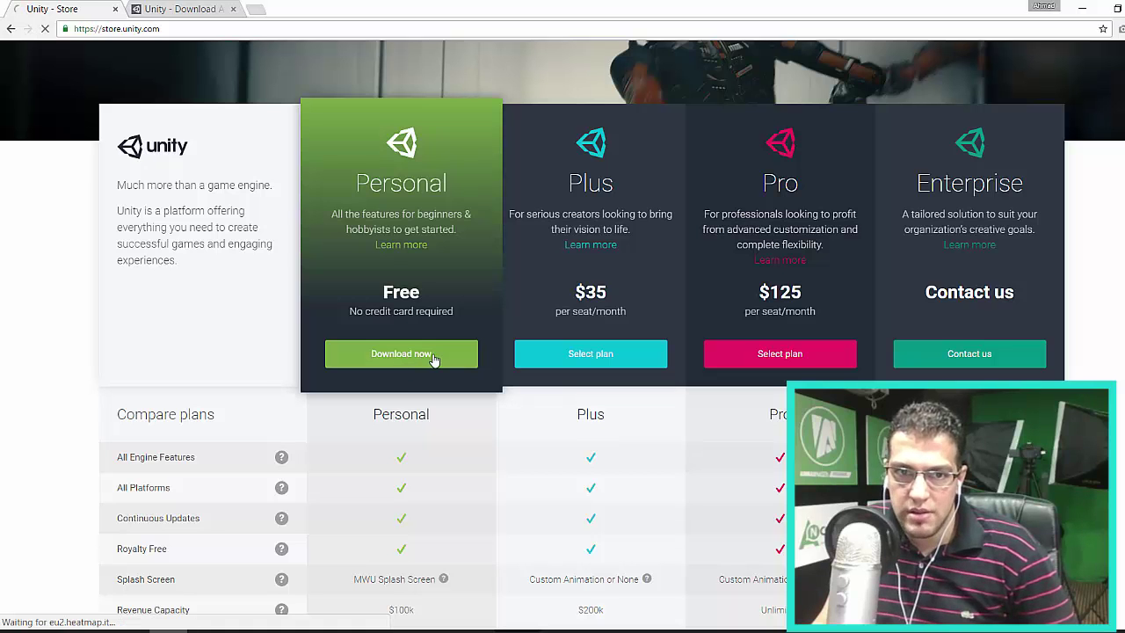
scroll(580, 330, down, 1)
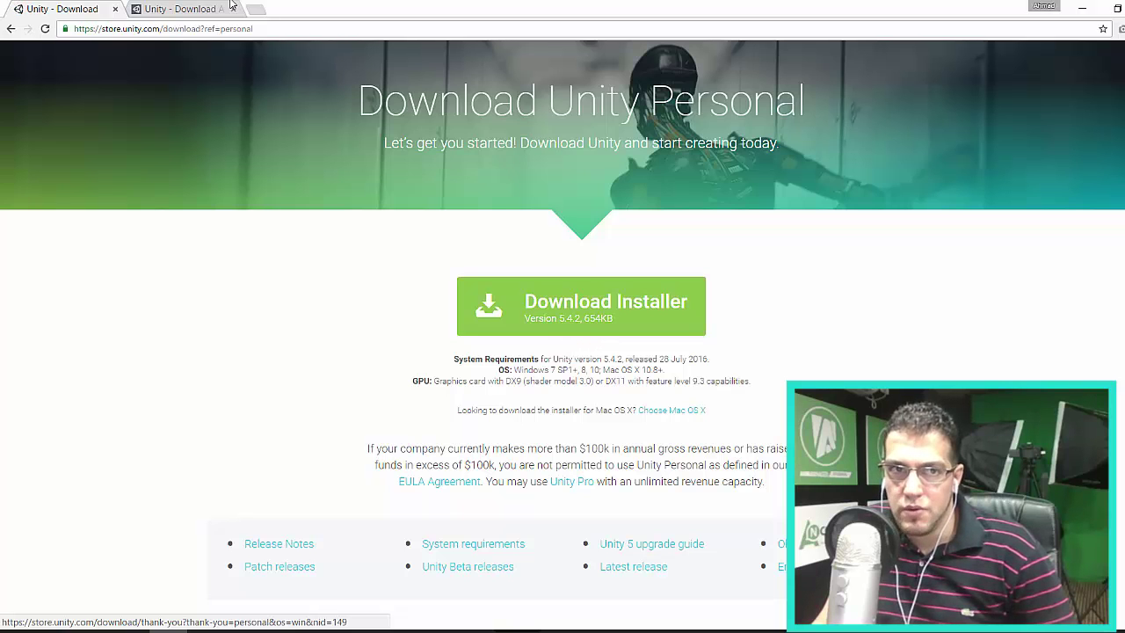
Start the Unity 5.4.2 installer download from the Download Unity Personal page.
click(180, 8)
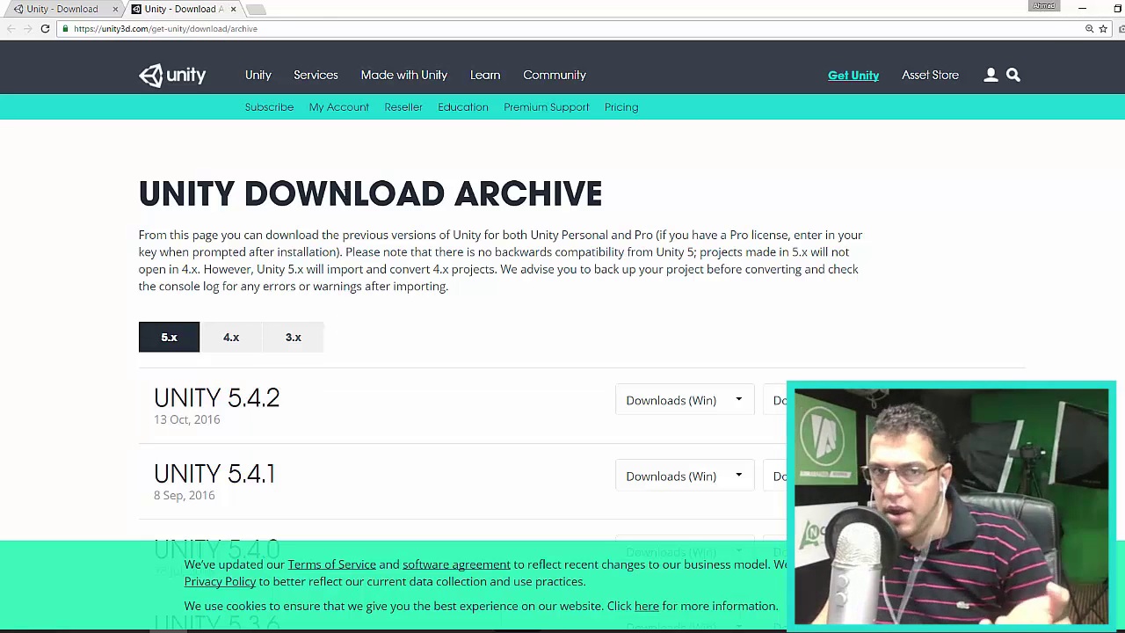
click(38, 6)
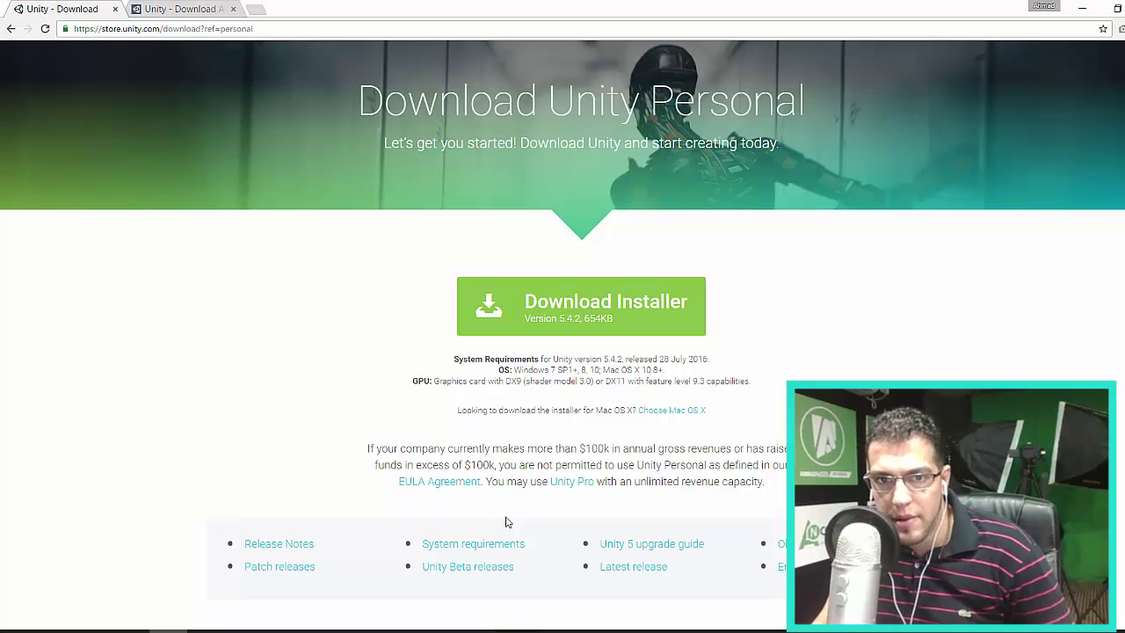
click(608, 311)
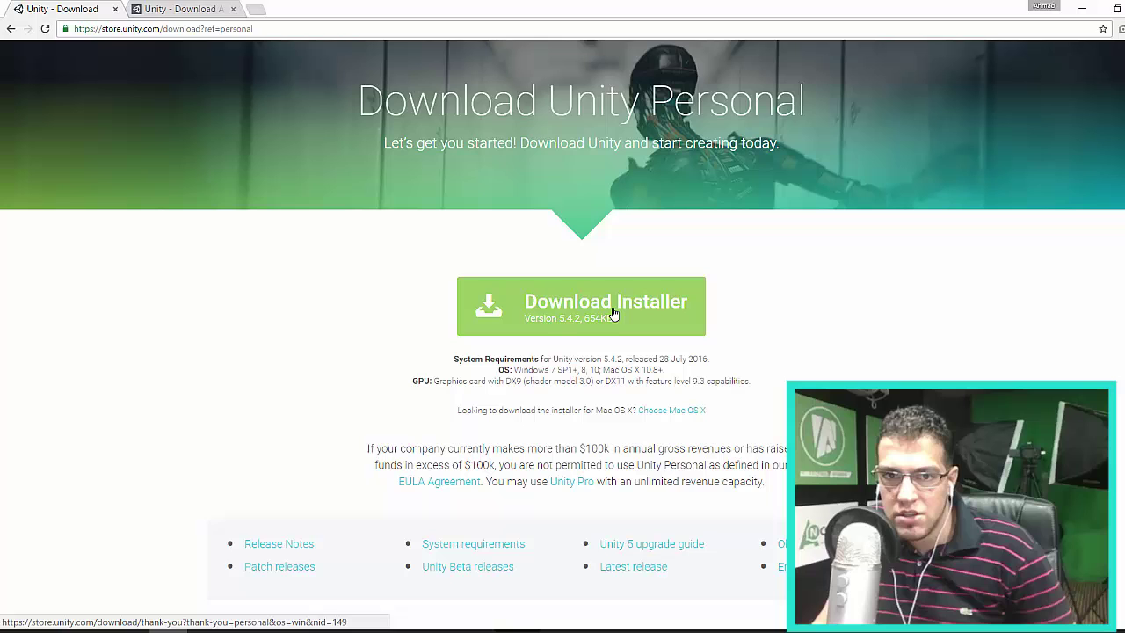
click(624, 310)
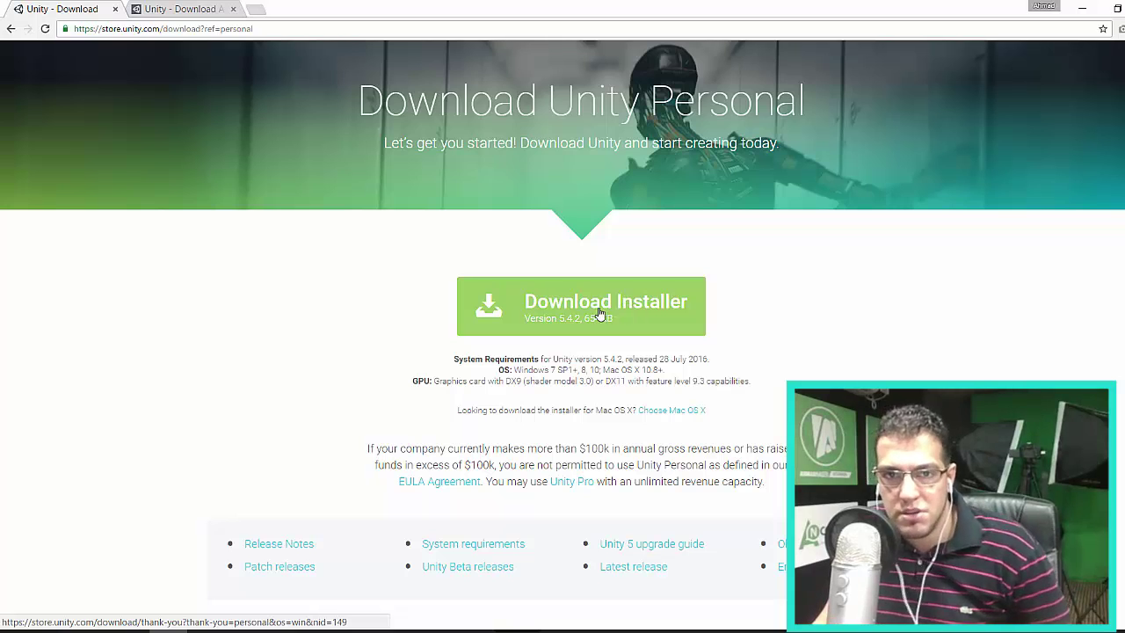
Download UnityDownloadAssistant-5.4.2f1.exe with Internet Download Manager and launch it.
click(567, 322)
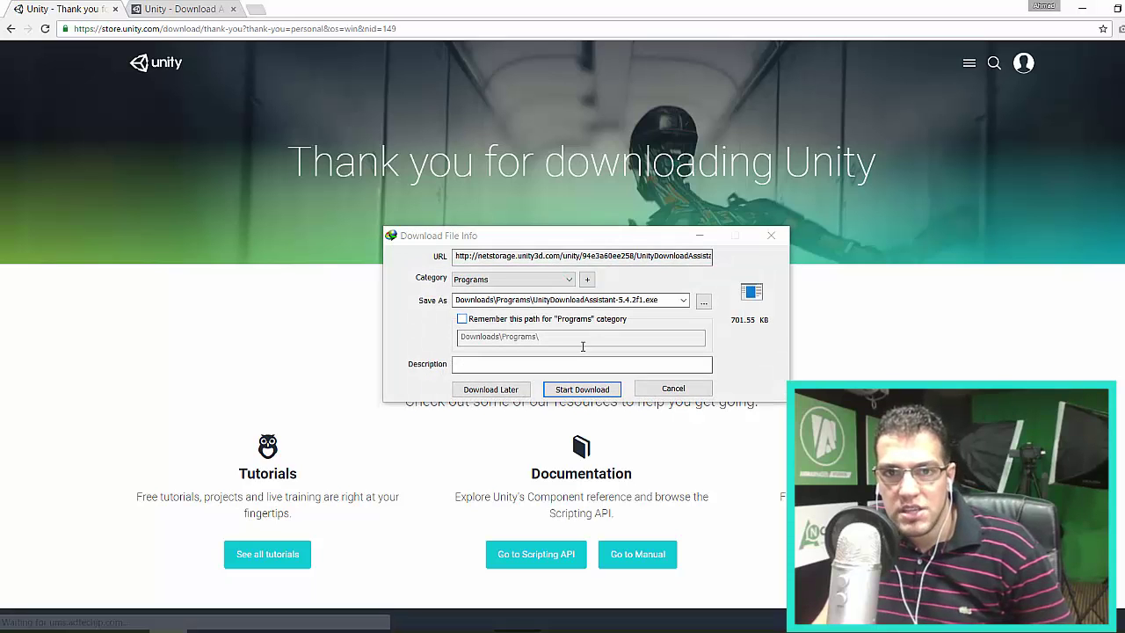
click(590, 389)
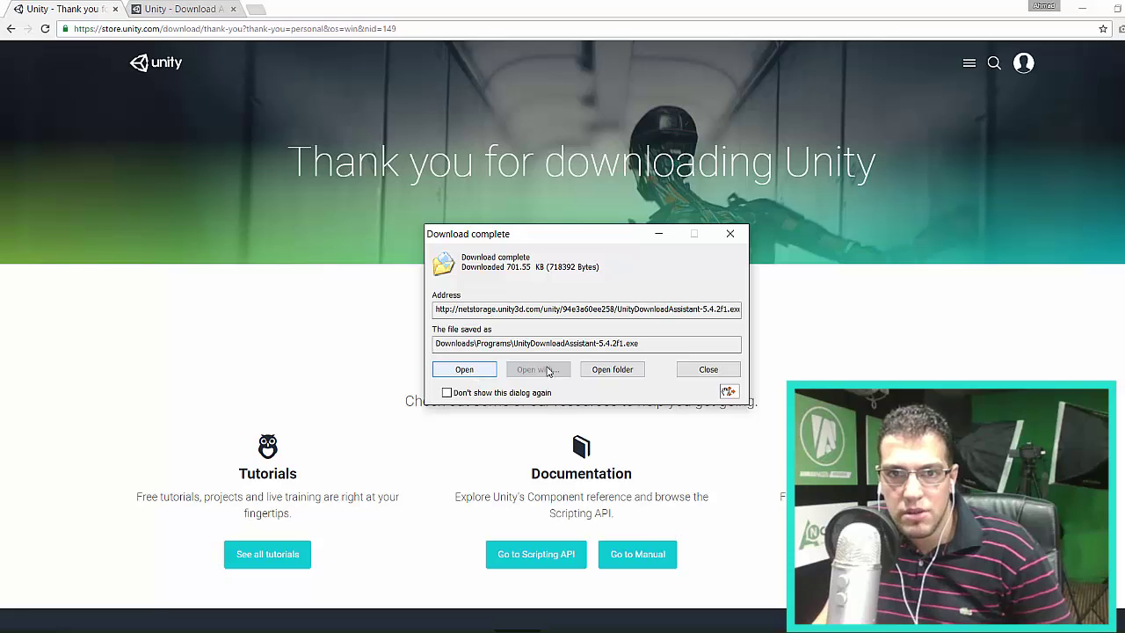
click(487, 370)
drag(519, 173, 486, 133)
Accept the License Agreement and keep the 64 bit architecture.
click(638, 406)
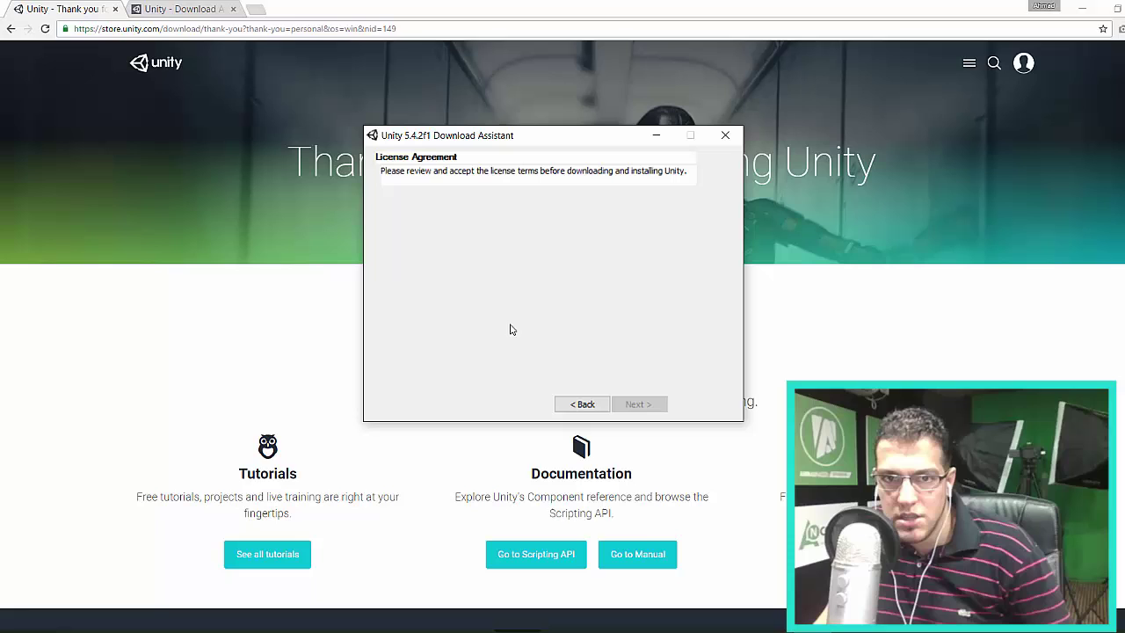
click(386, 359)
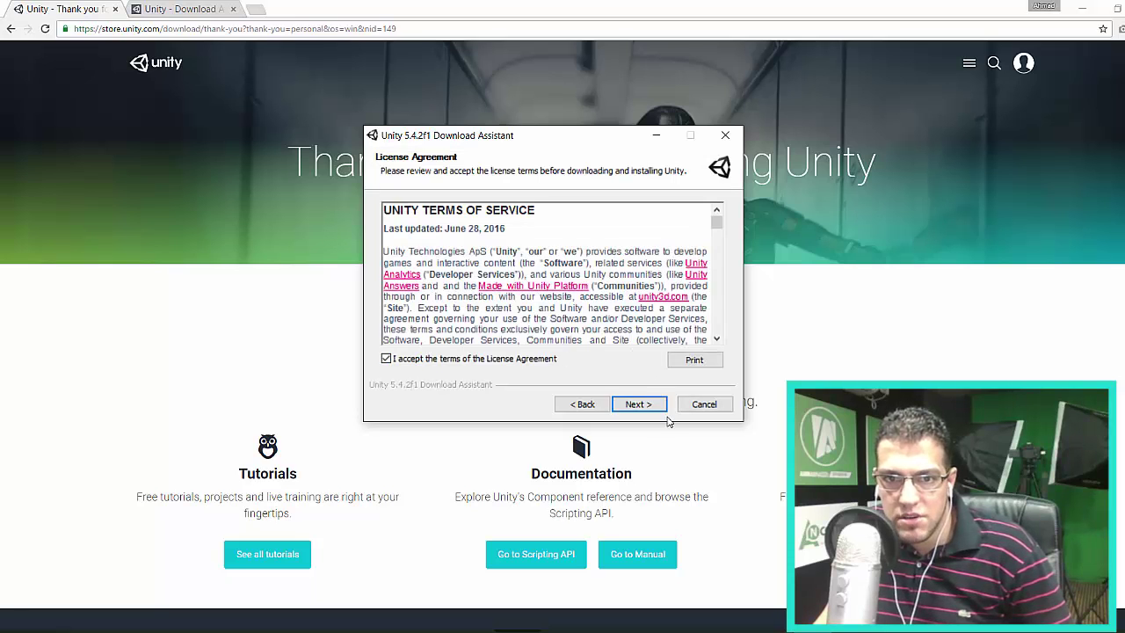
click(657, 407)
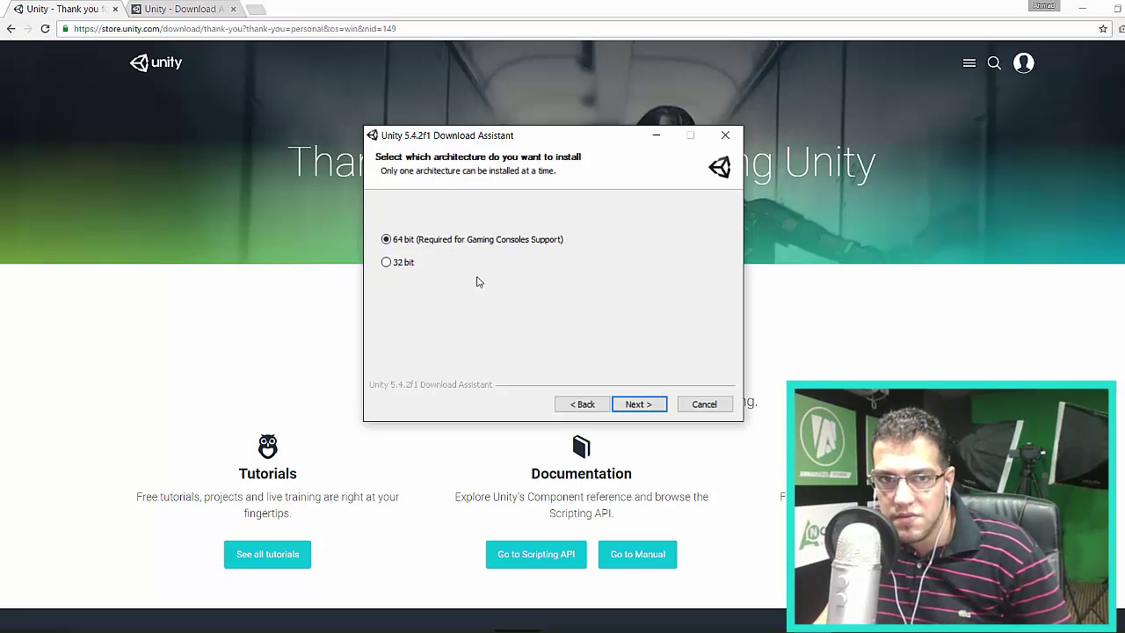
click(642, 404)
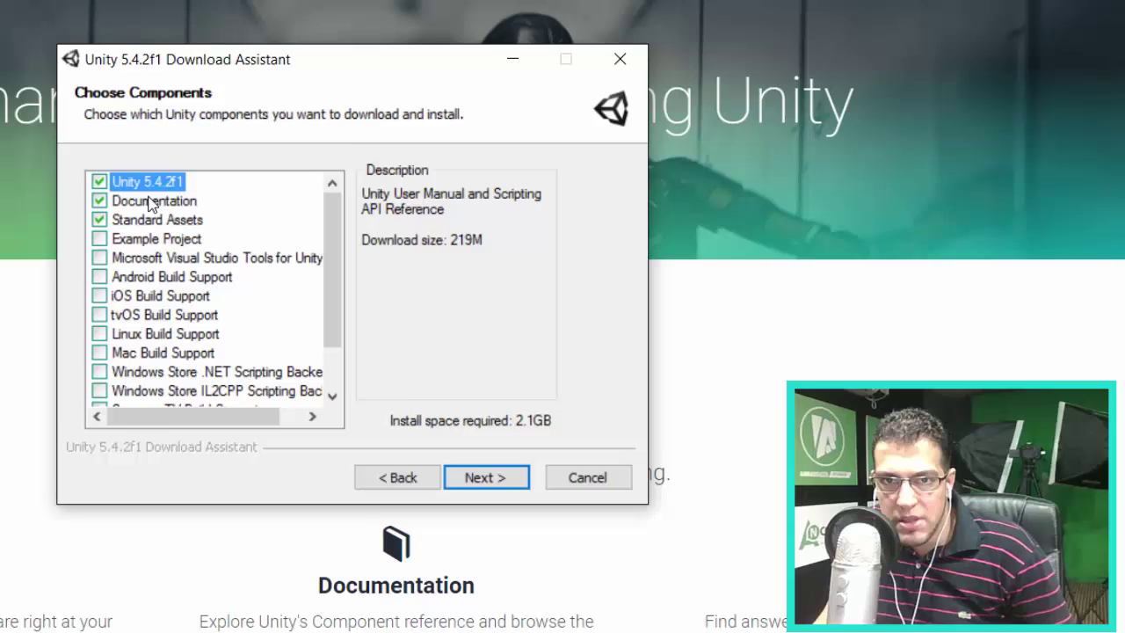
Untick Documentation, keep Standard Assets, and add Example Project and Android Build Support (2.5GB).
click(156, 213)
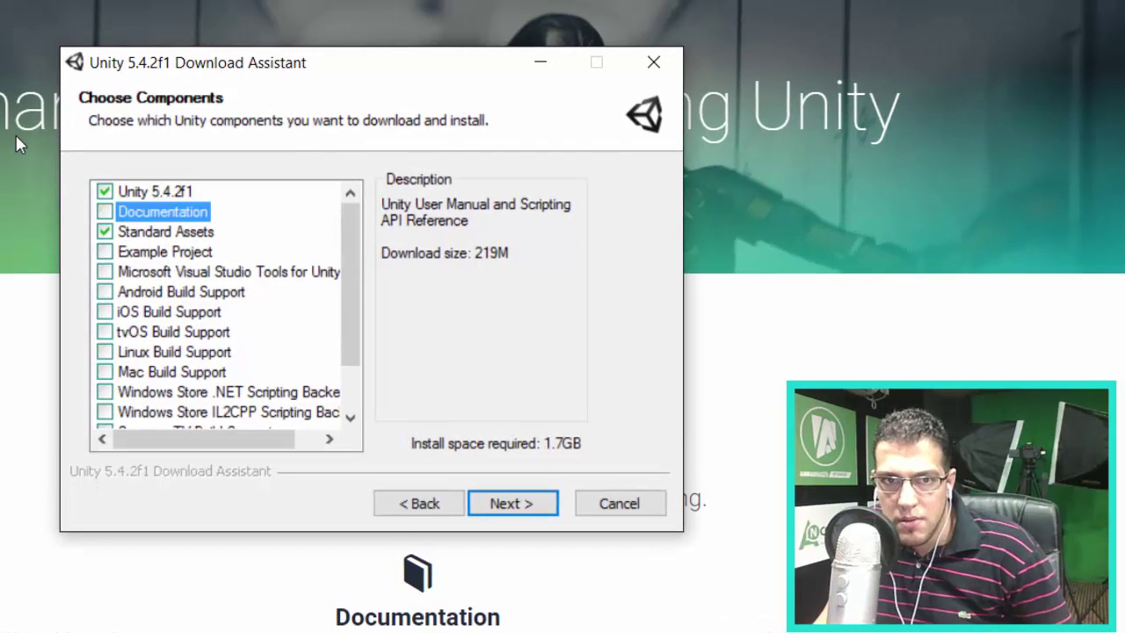
click(143, 213)
click(162, 232)
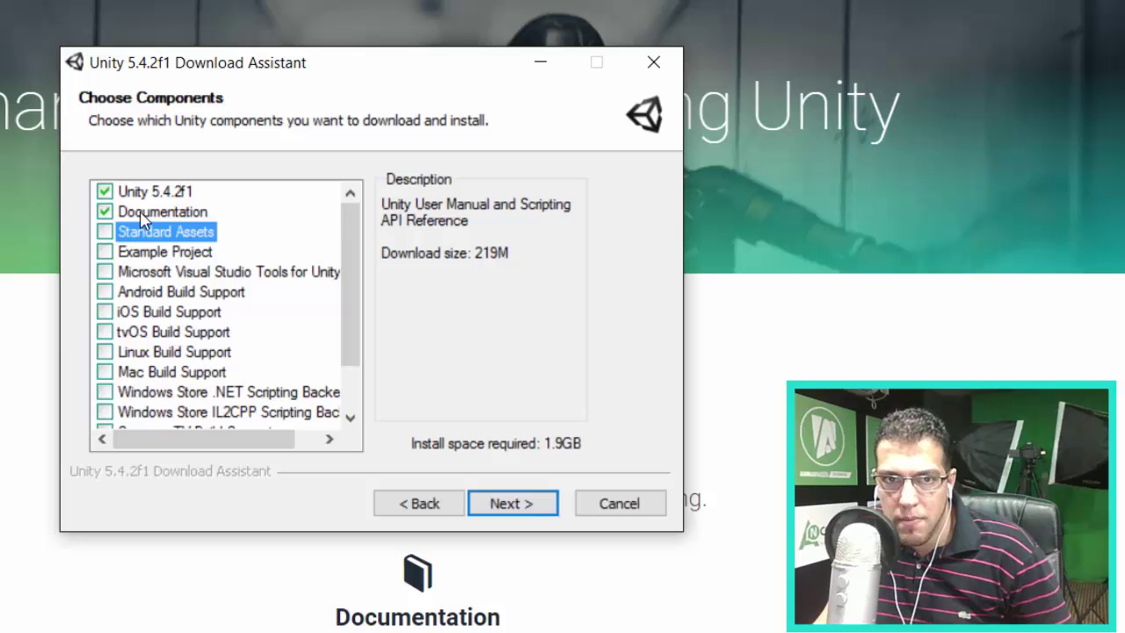
click(105, 232)
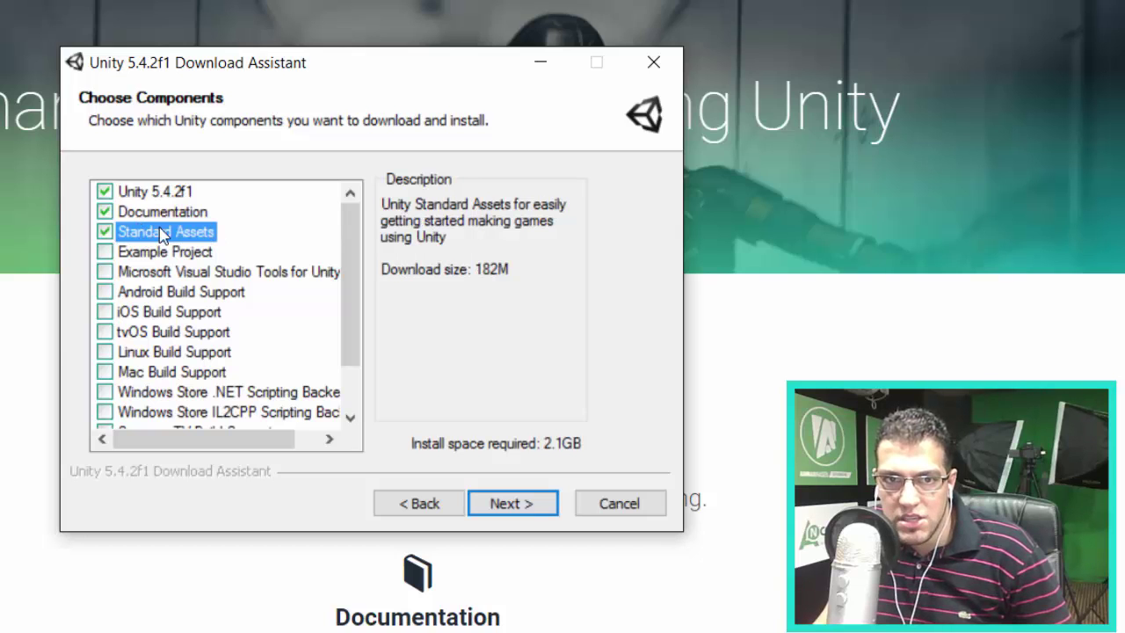
click(104, 232)
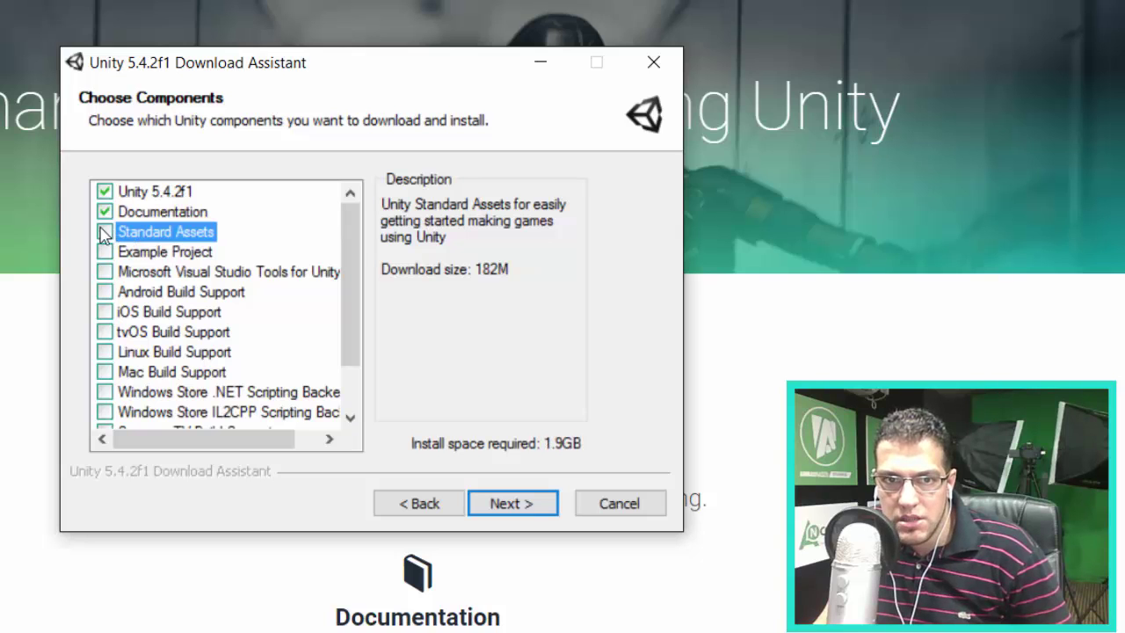
click(104, 212)
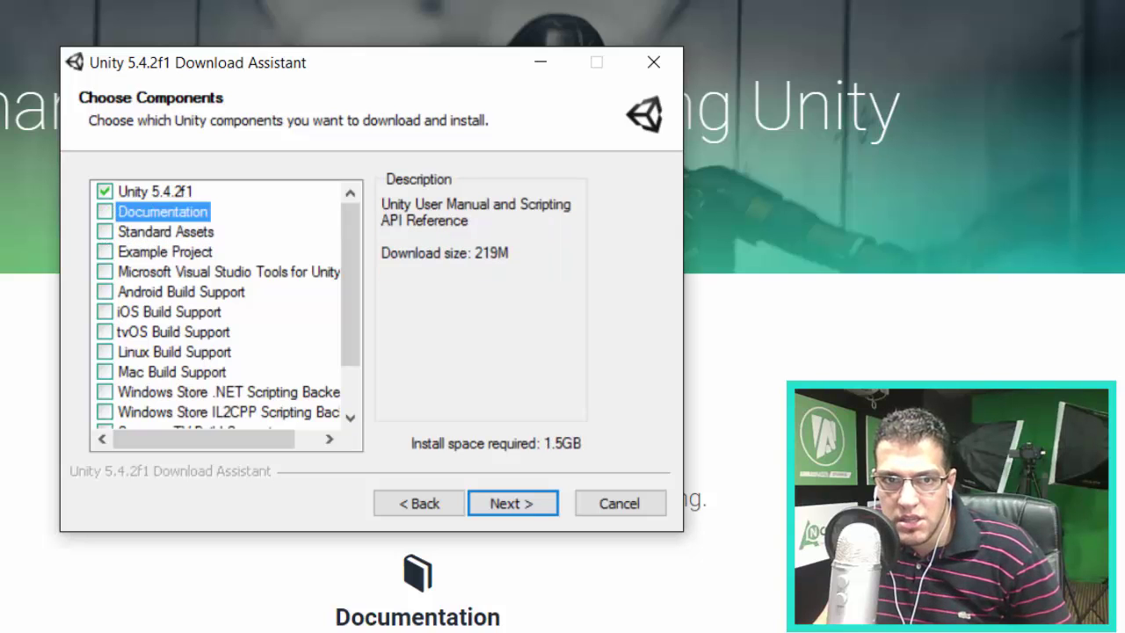
click(105, 232)
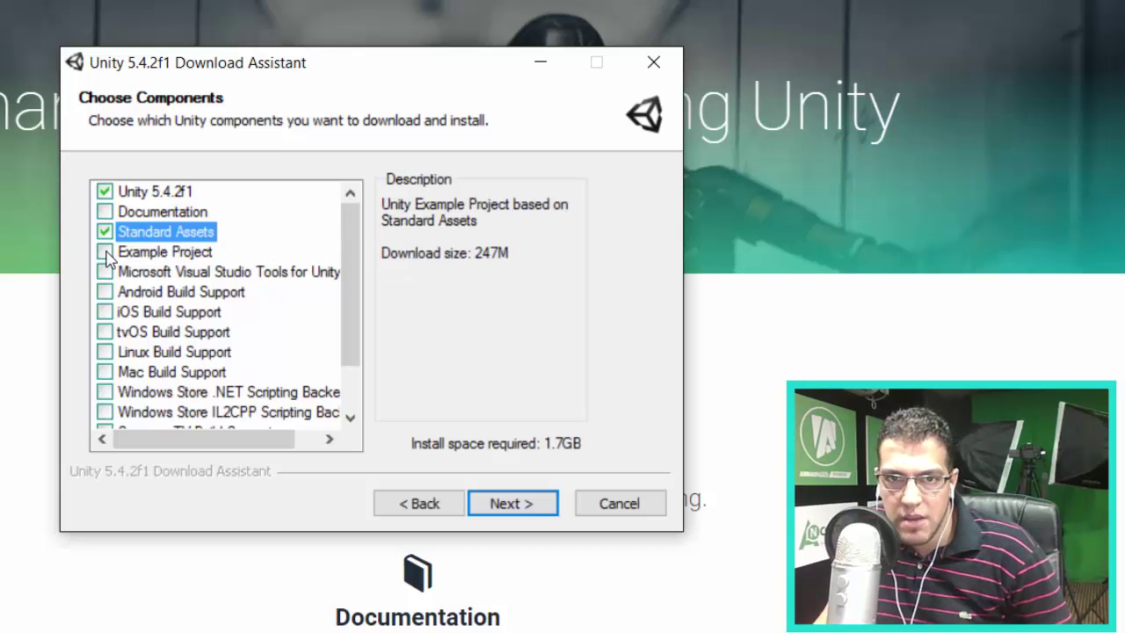
click(105, 252)
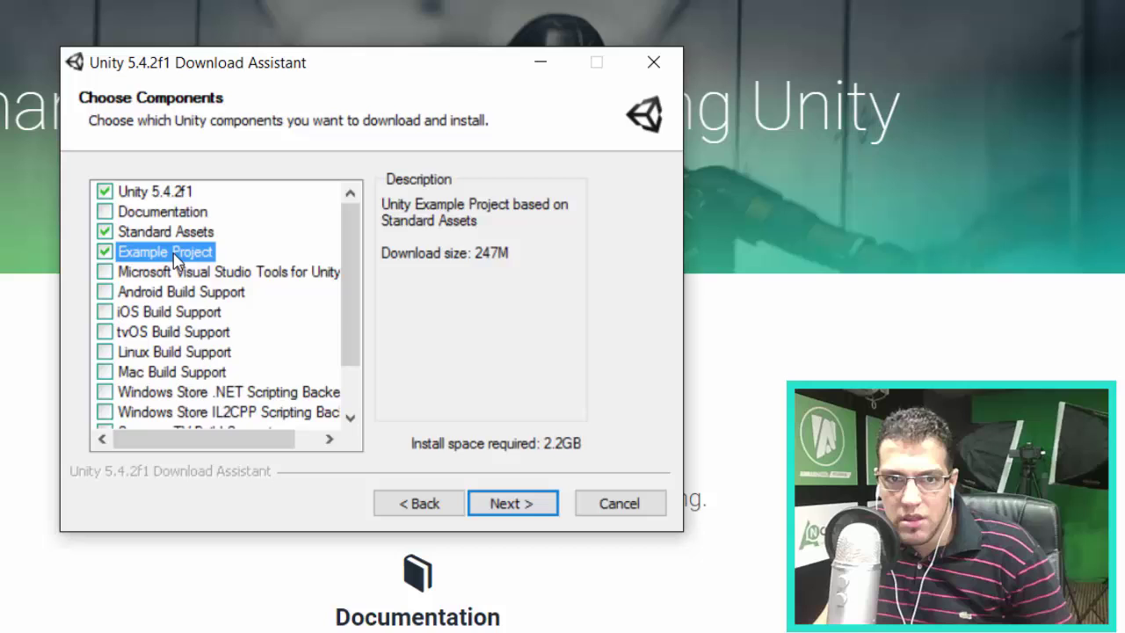
scroll(286, 364, down, 1)
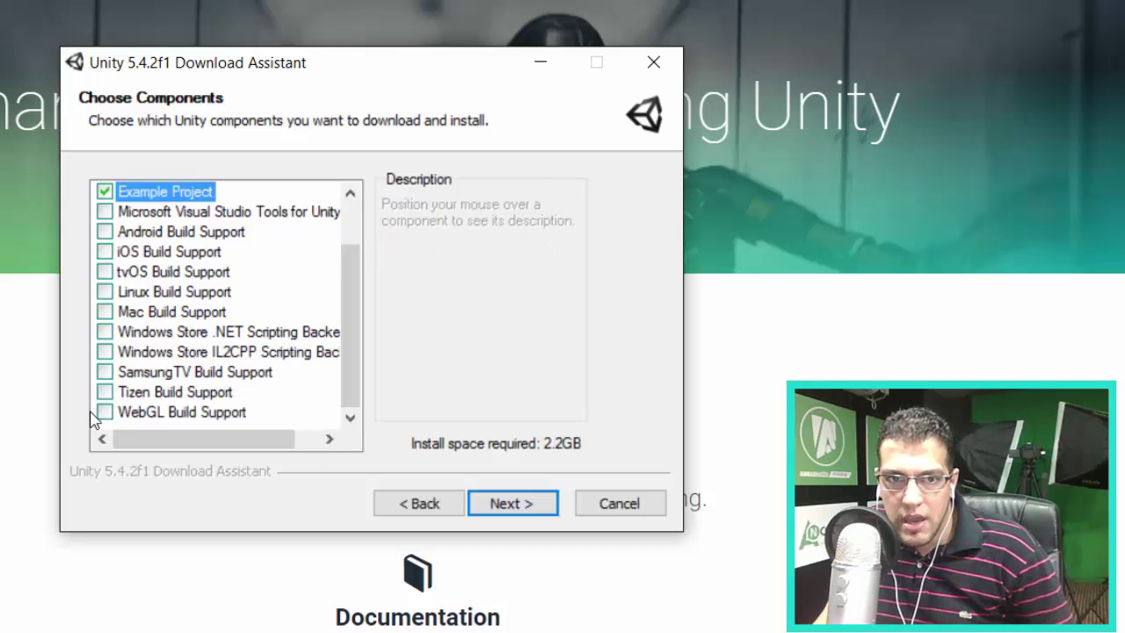
click(105, 232)
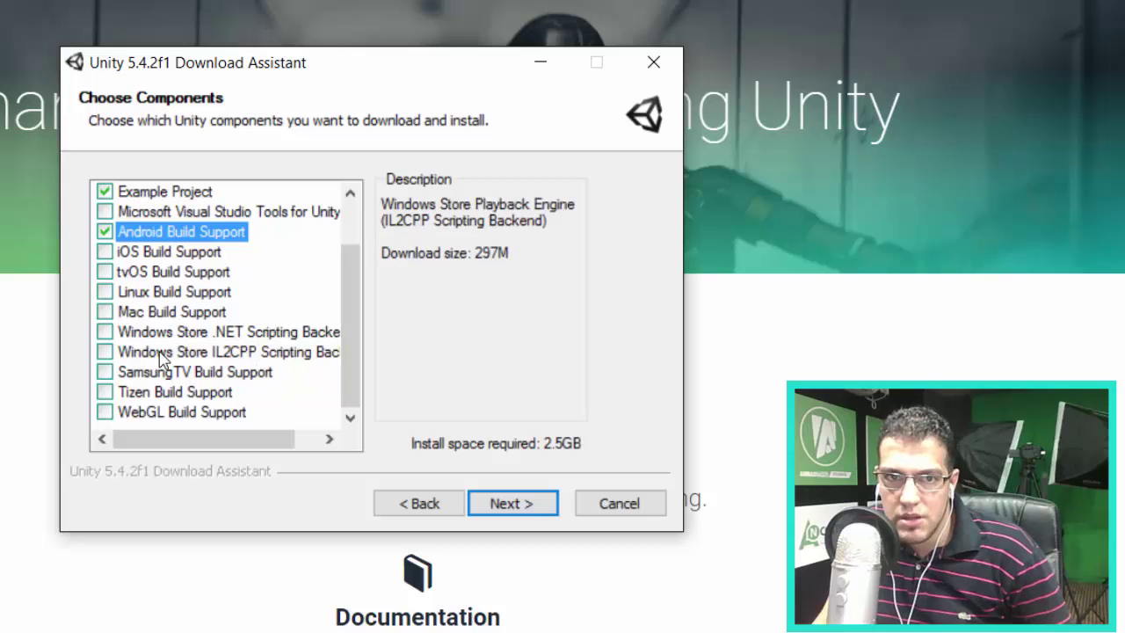
Add WebGL Build Support and Microsoft Visual Studio Tools for Unity, leaving iOS Build Support unticked (3.0GB).
click(104, 412)
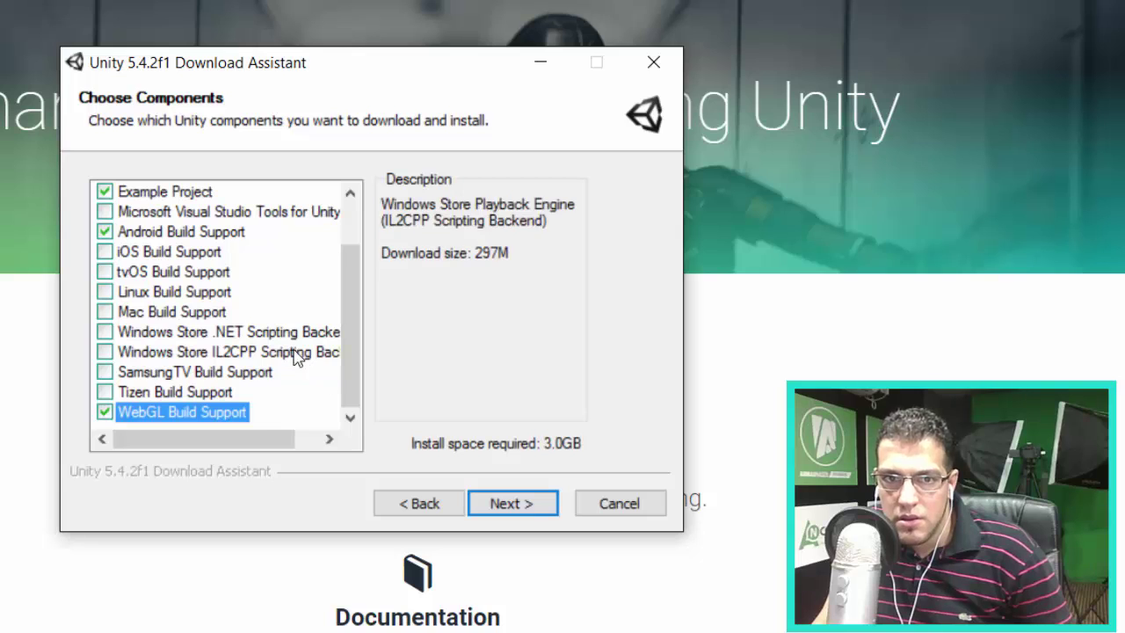
scroll(176, 294, up, 1)
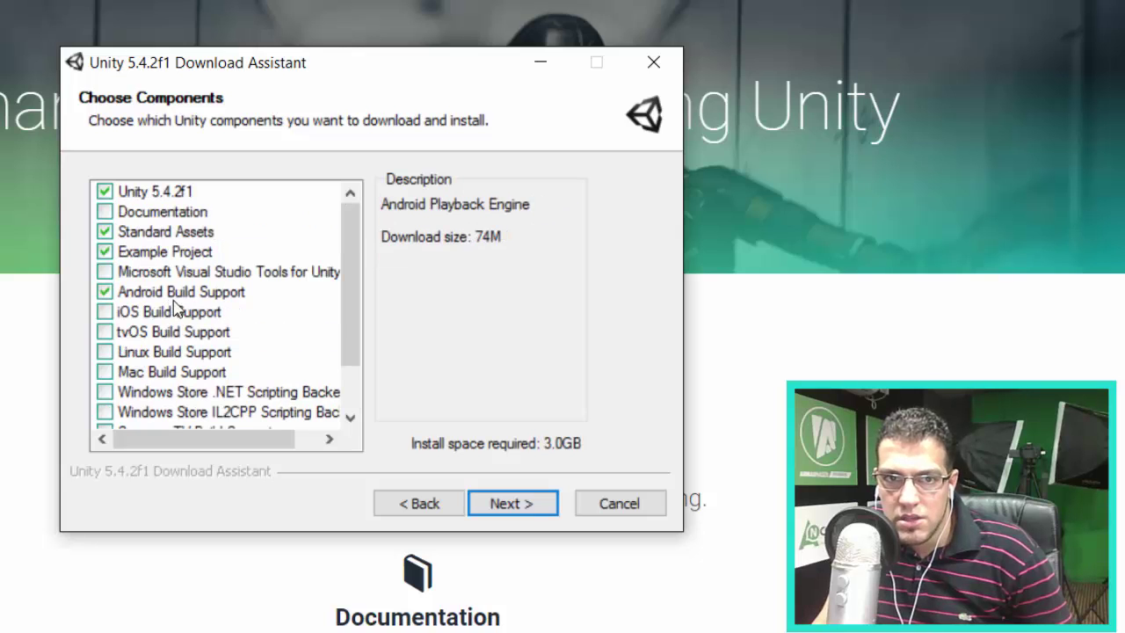
click(106, 315)
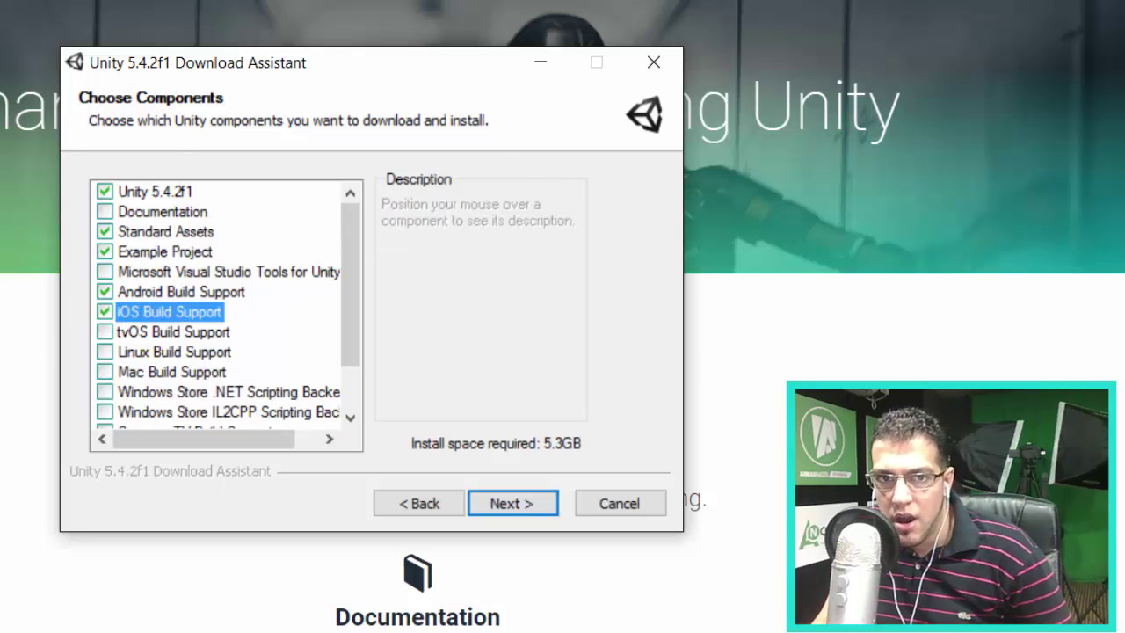
click(107, 313)
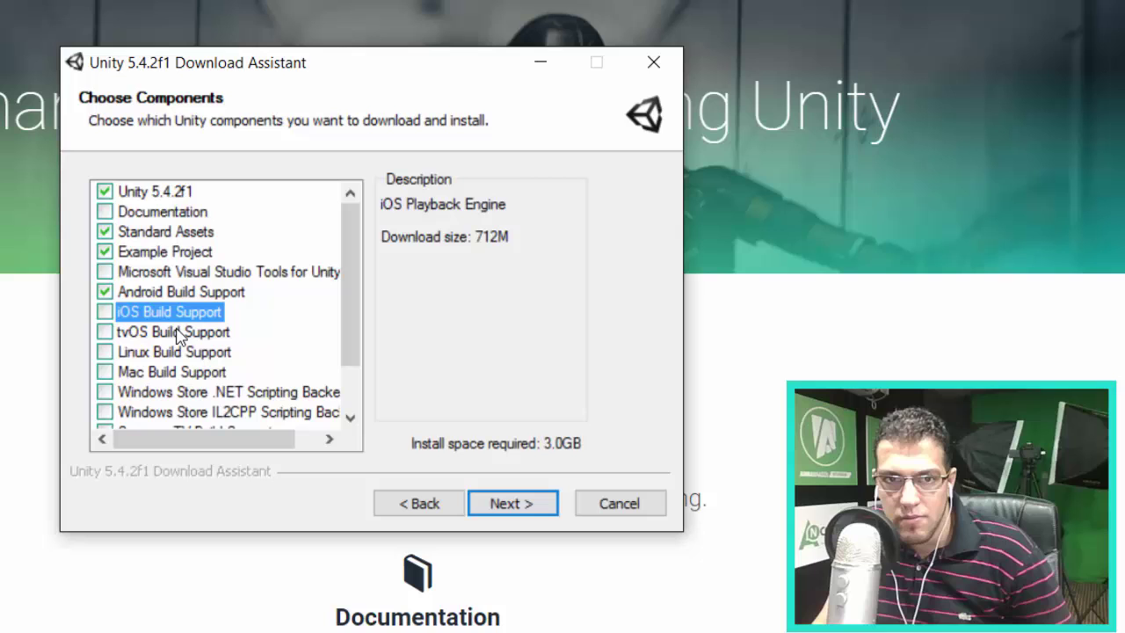
click(182, 275)
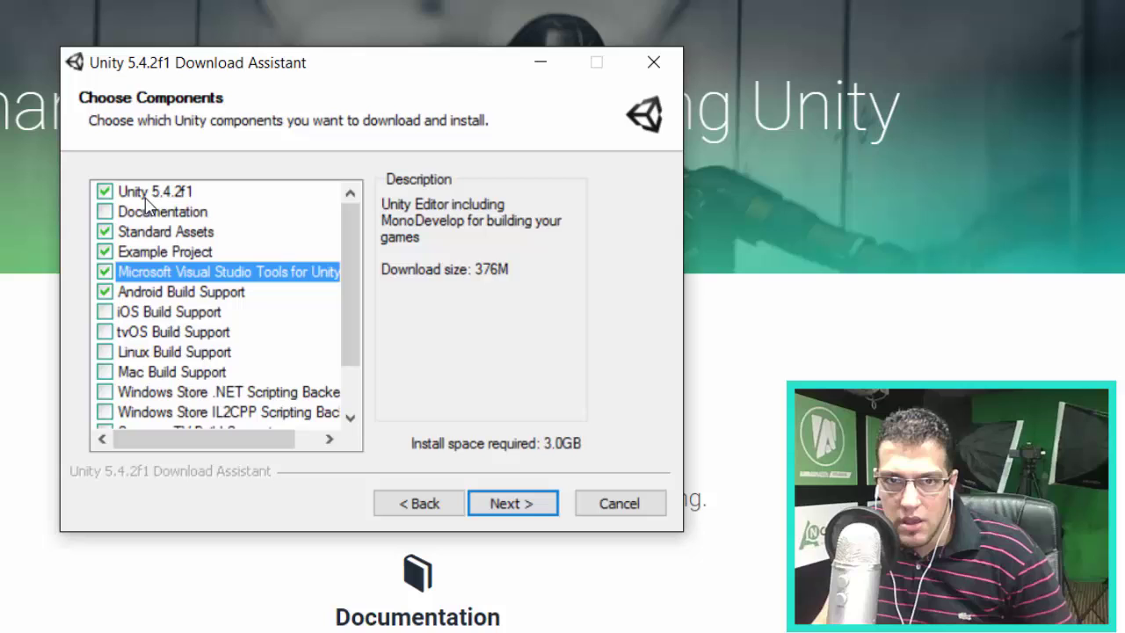
scroll(140, 215, down, 1)
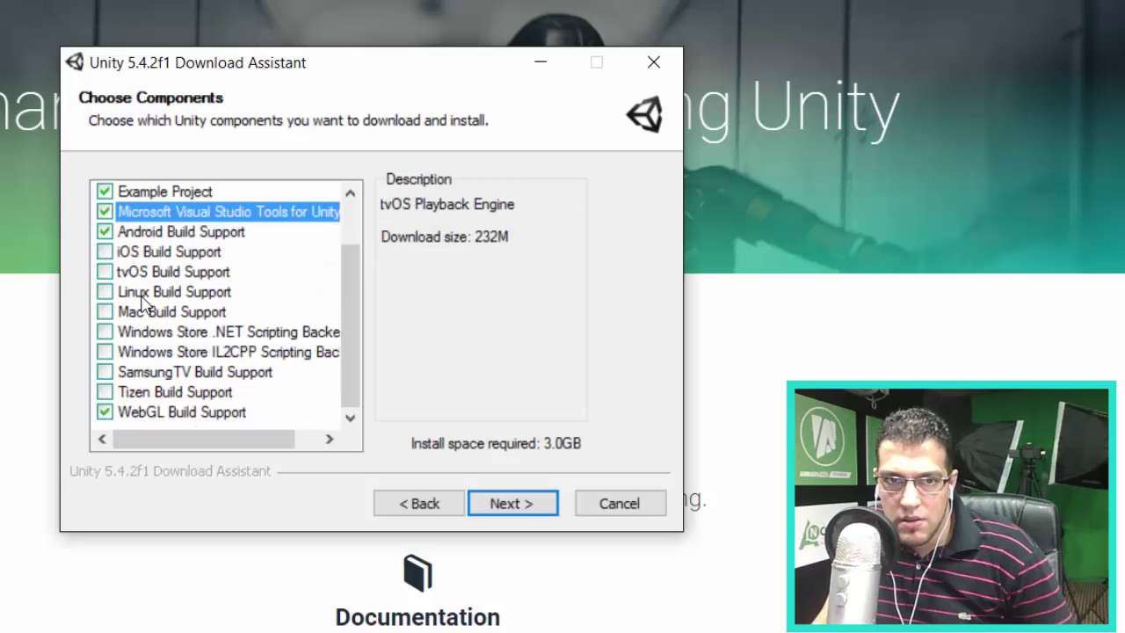
Keep C:\Program Files\Unity as the install folder and begin downloading Unity 5.4.2f1.
click(528, 519)
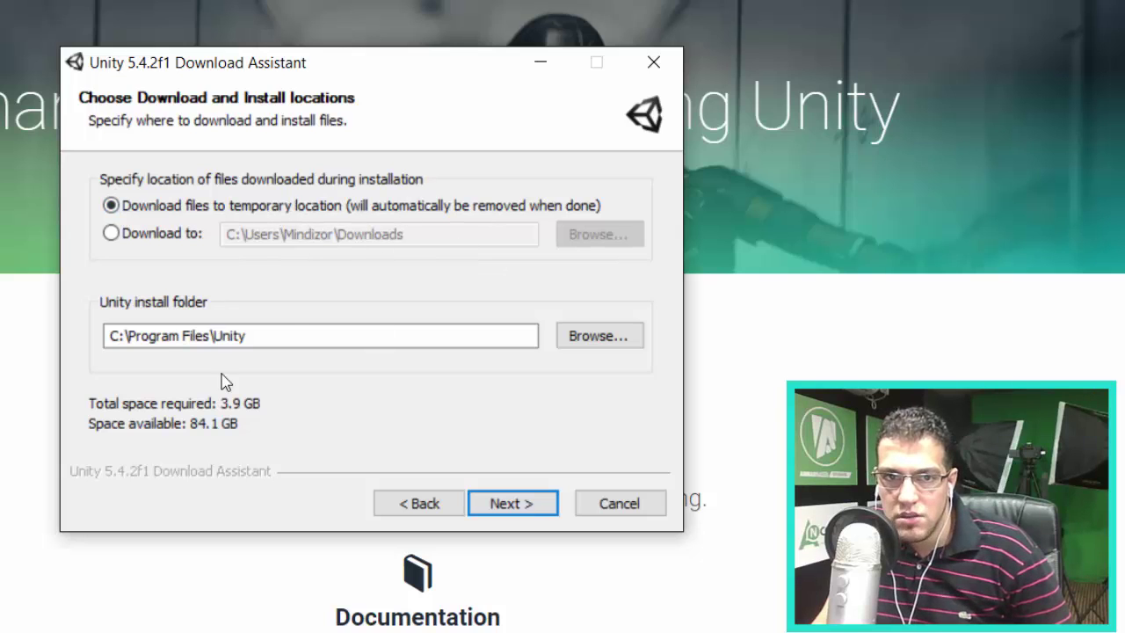
drag(293, 334, 33, 311)
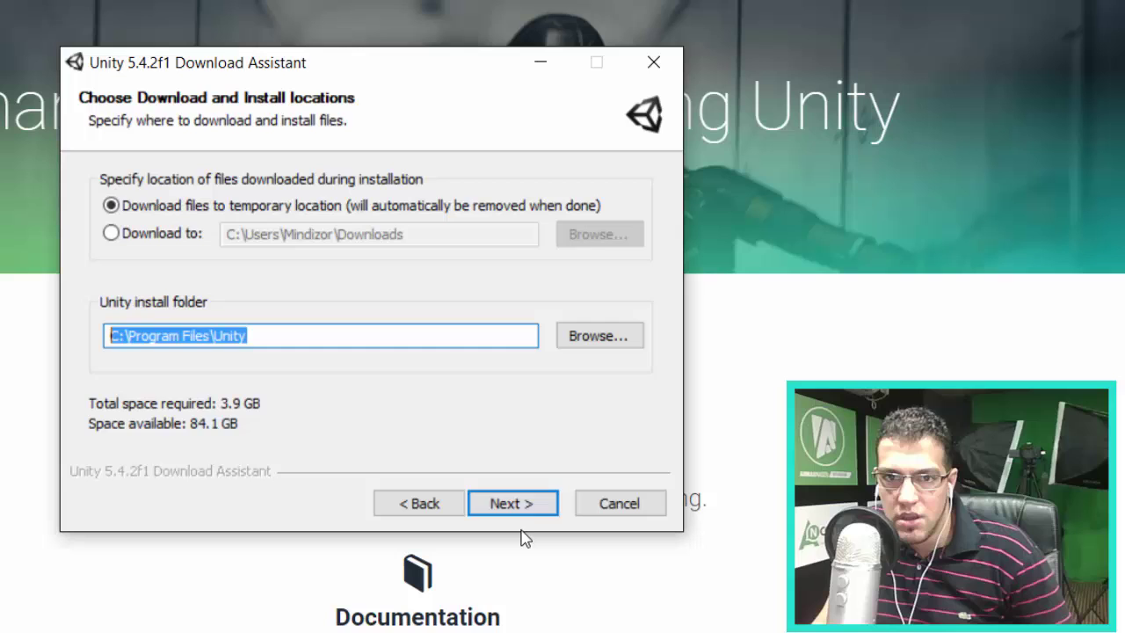
click(529, 503)
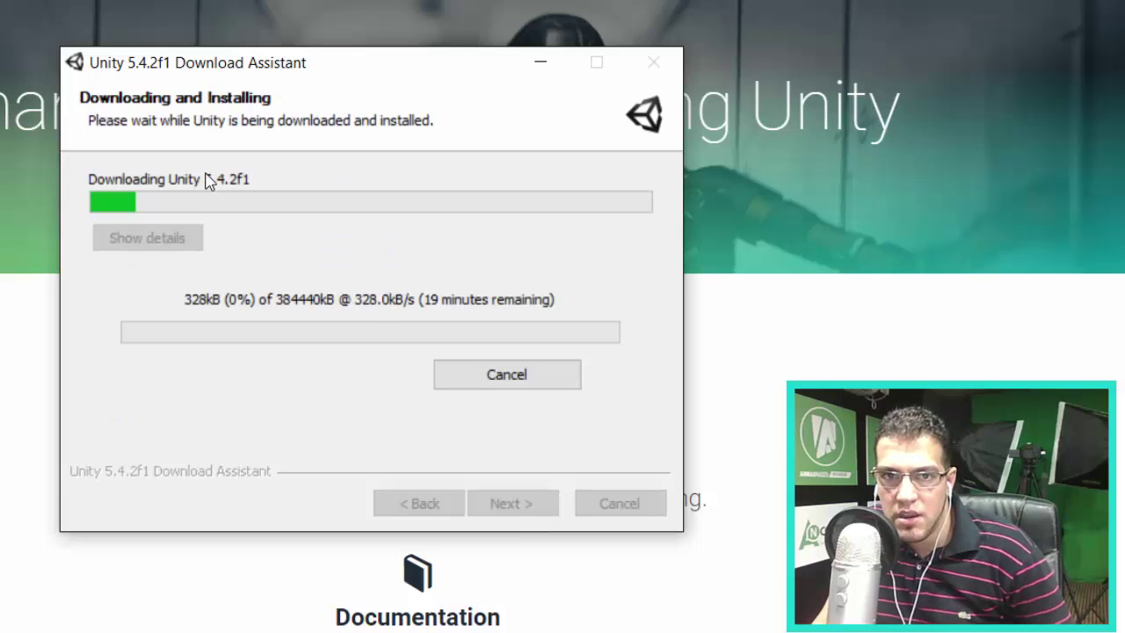